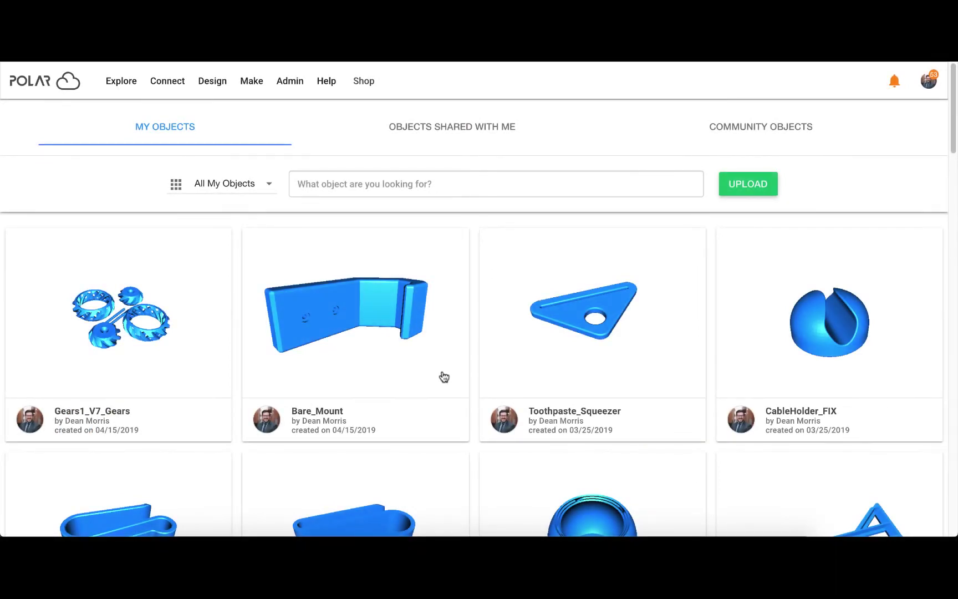
# - Open the Super Best Bottle Opener from My Objects and start a 3D print of it
pyautogui.scroll(-3, 473, 296)
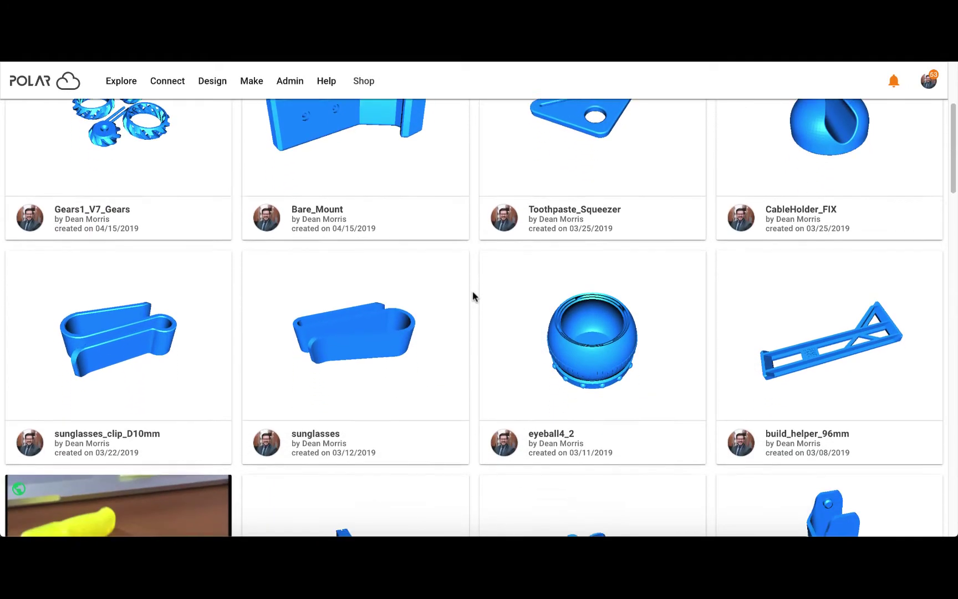
pyautogui.scroll(-3, 473, 297)
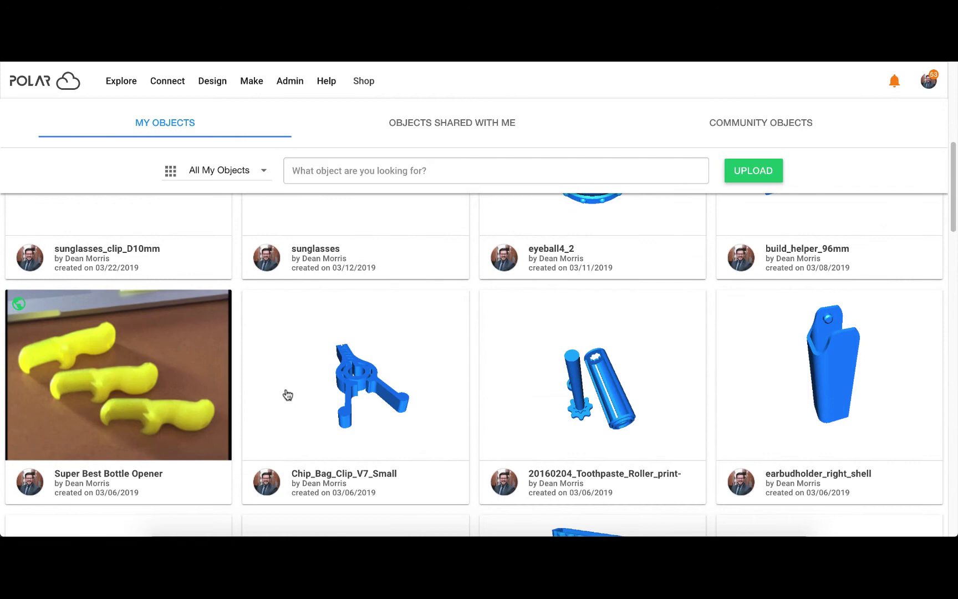
pyautogui.click(161, 372)
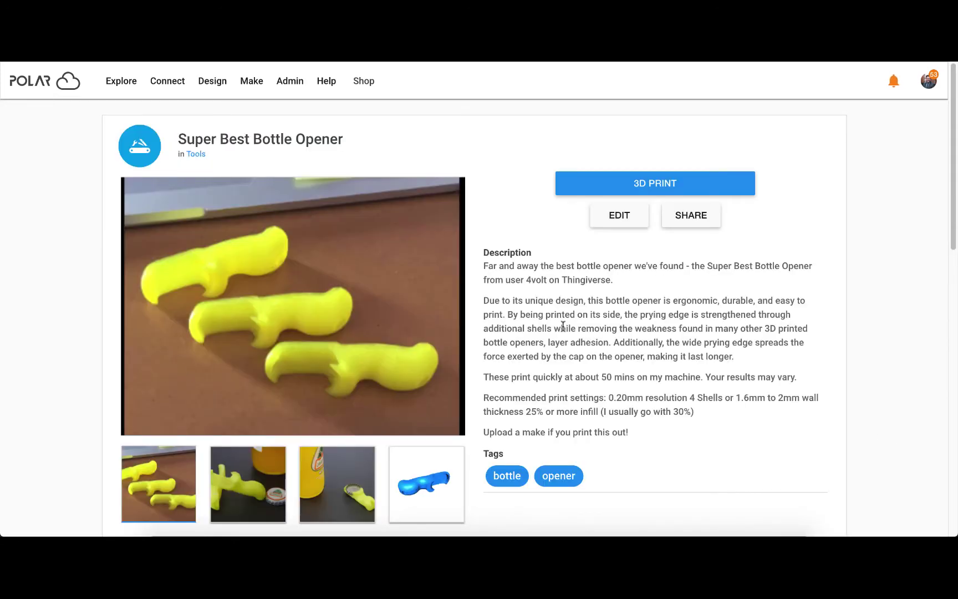
pyautogui.click(653, 179)
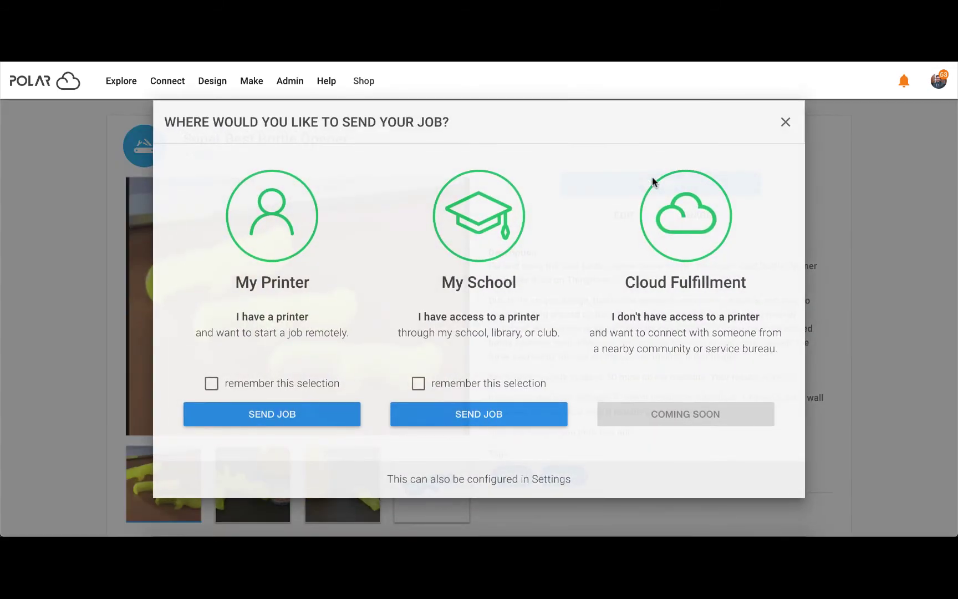
# - Send the job through My School to Polar3D Beginners School in Red PLA
pyautogui.click(490, 417)
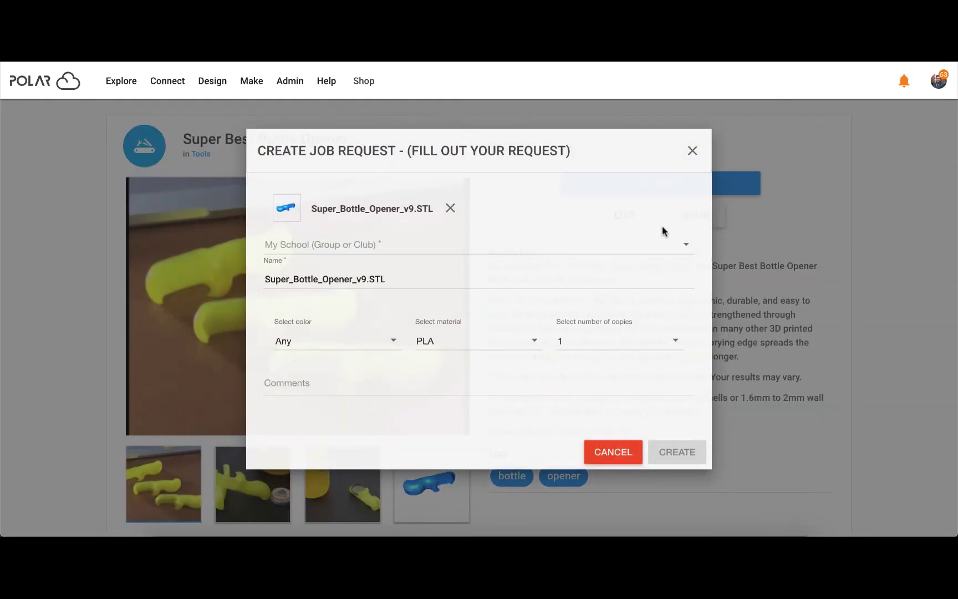
pyautogui.click(686, 247)
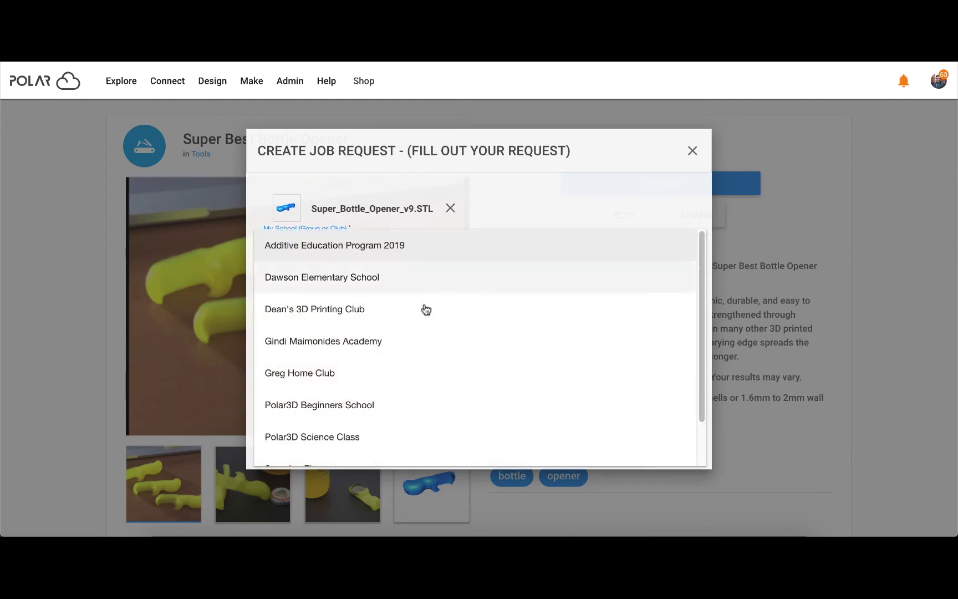
pyautogui.scroll(-2, 367, 321)
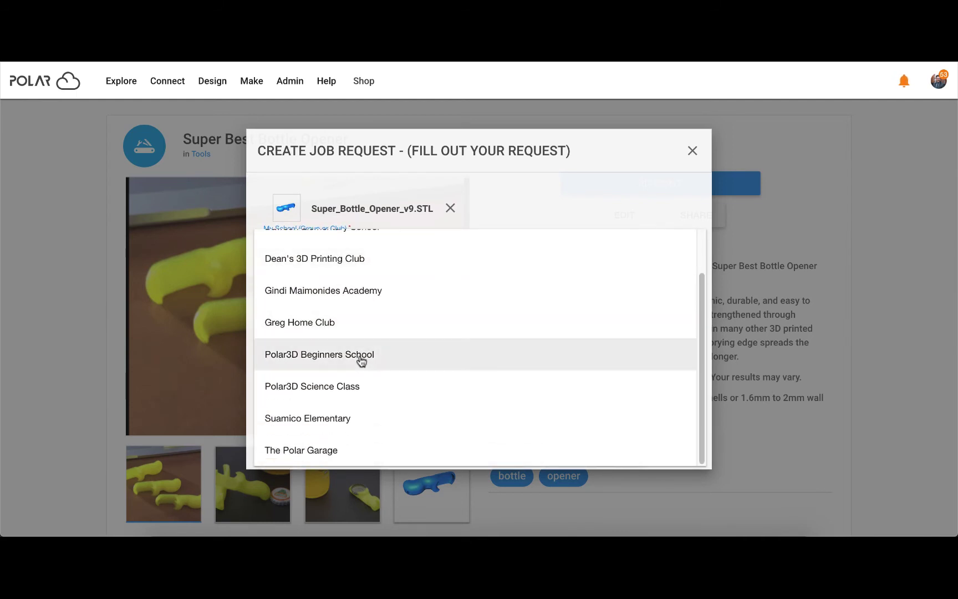
pyautogui.click(361, 359)
pyautogui.click(338, 347)
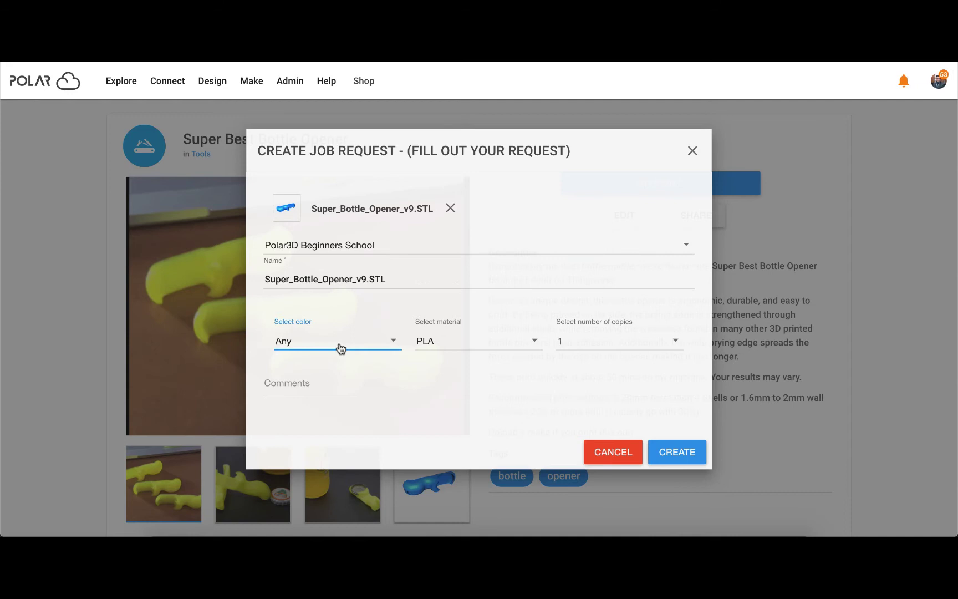
pyautogui.scroll(-2, 340, 348)
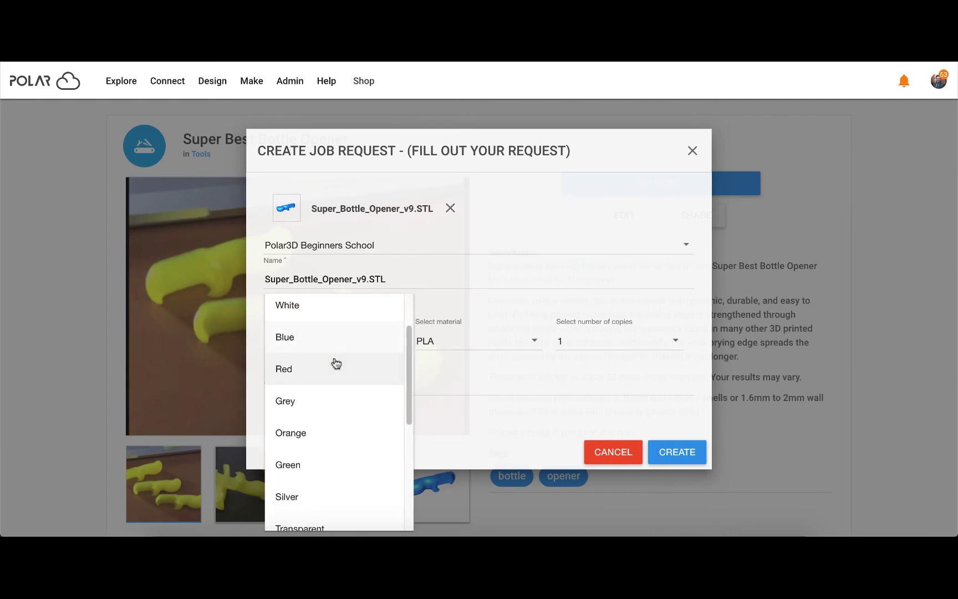
pyautogui.click(333, 370)
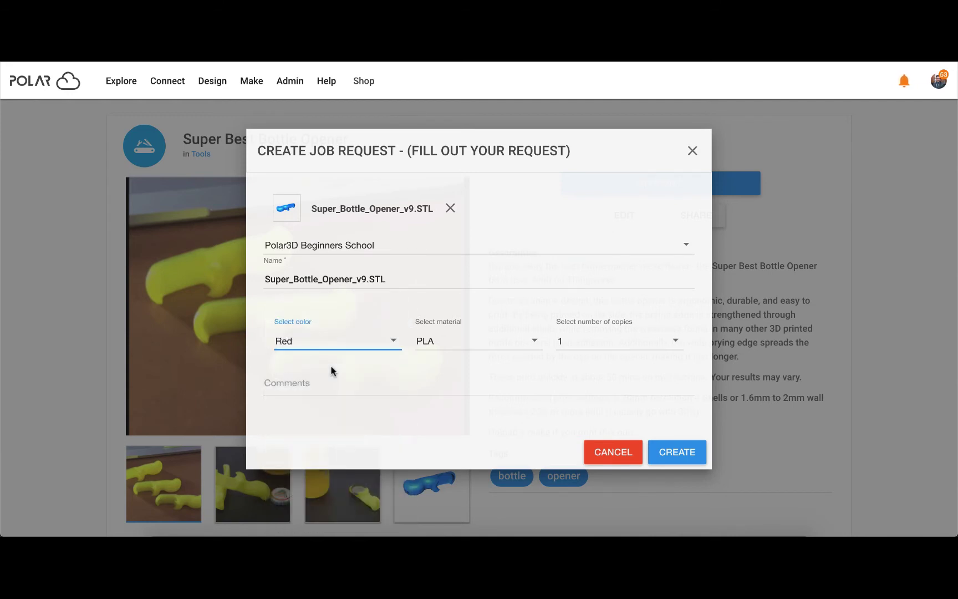
pyautogui.click(454, 343)
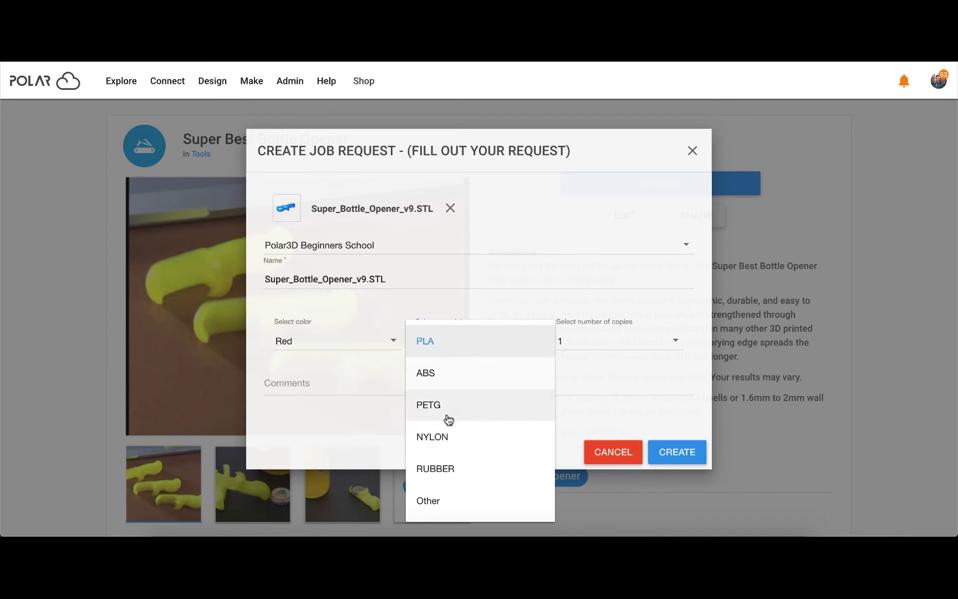
pyautogui.click(454, 343)
# - Request 2 copies with the comment 'One for me and a friend' and create the request
pyautogui.click(582, 340)
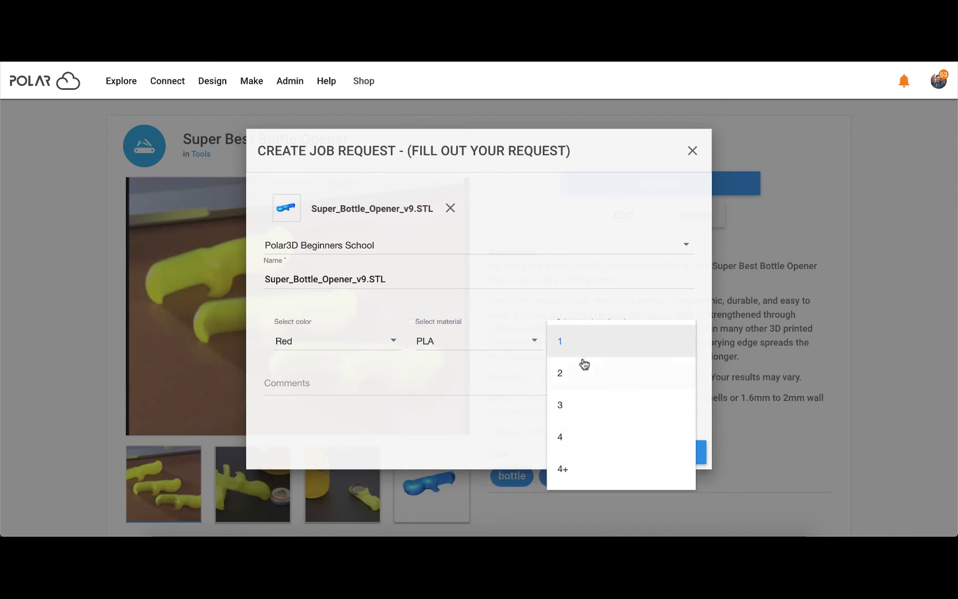
pyautogui.click(582, 366)
pyautogui.click(390, 380)
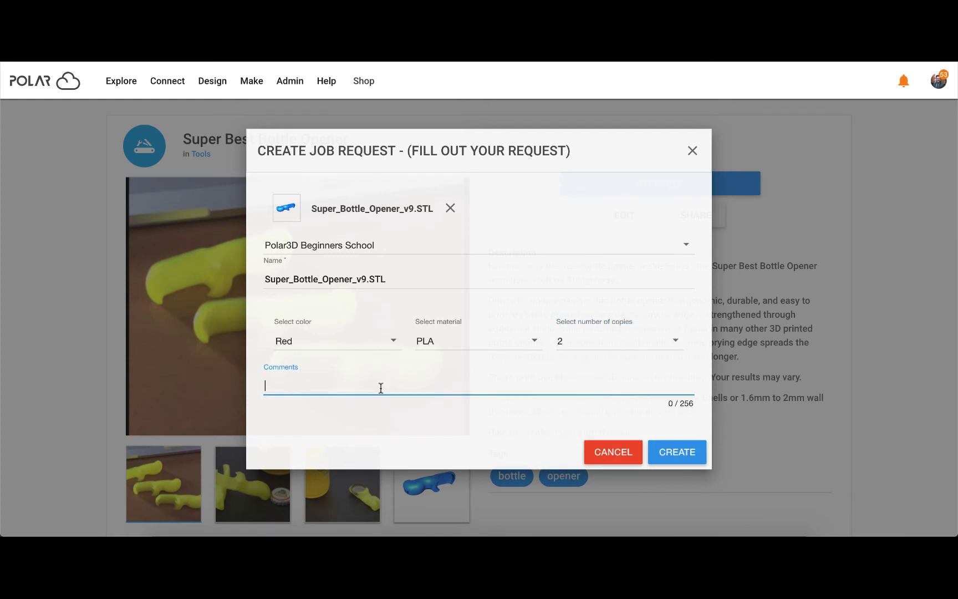
pyautogui.write('One for me and a friend.')
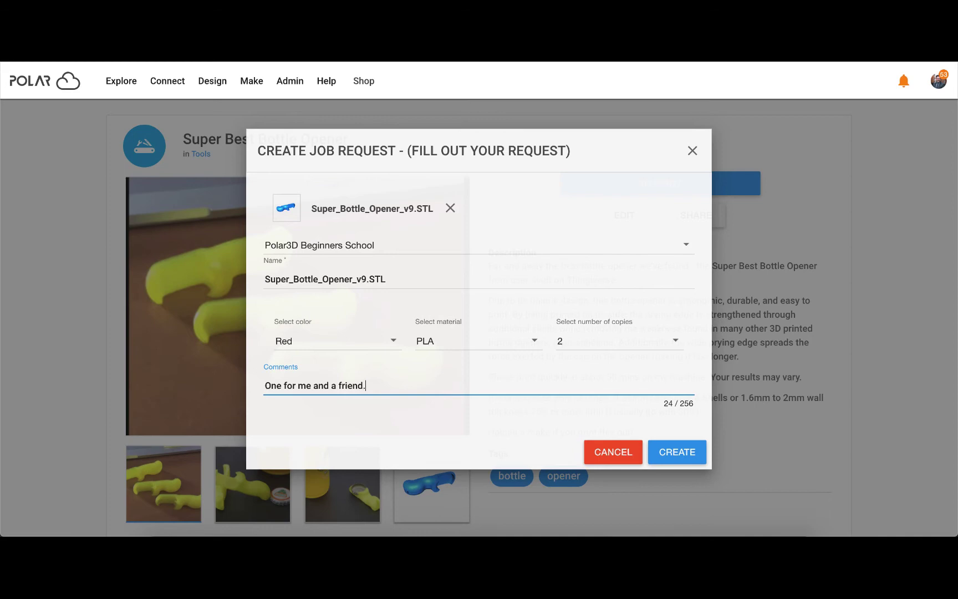
pyautogui.click(666, 454)
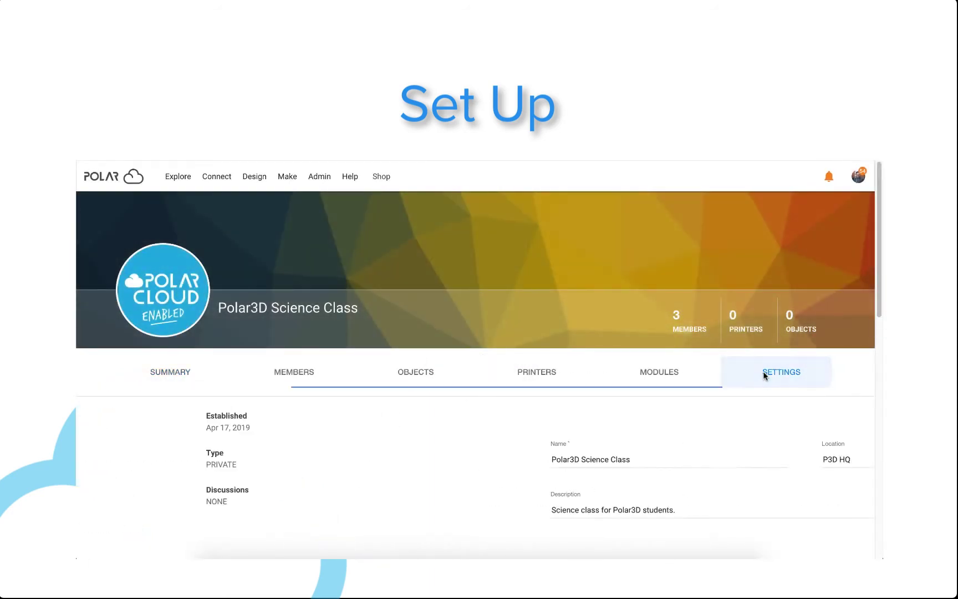
# - Scroll through the Polar3D Science Class group's settings options
pyautogui.scroll(-1, 753, 352)
pyautogui.scroll(-4, 754, 349)
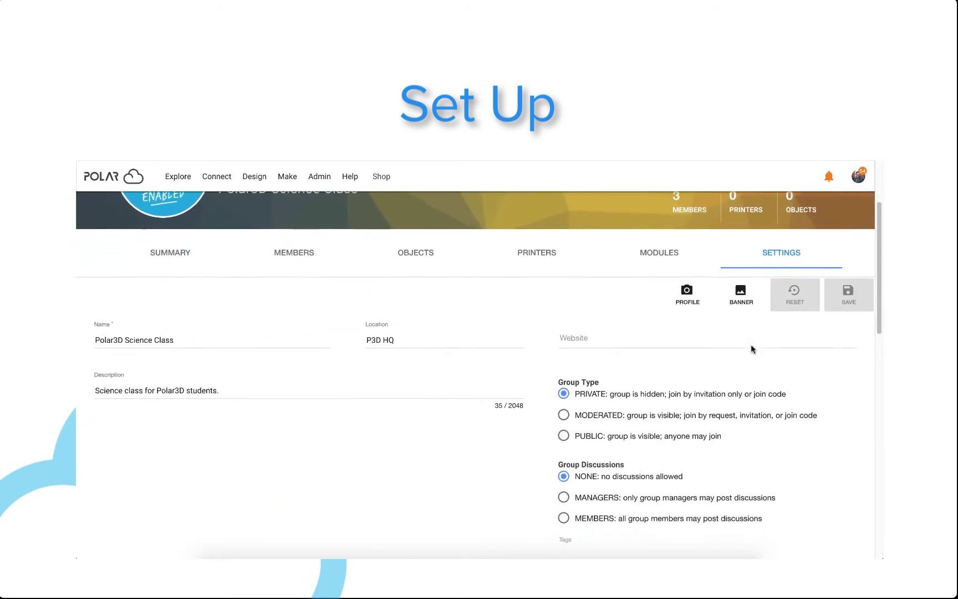
pyautogui.scroll(-6, 753, 348)
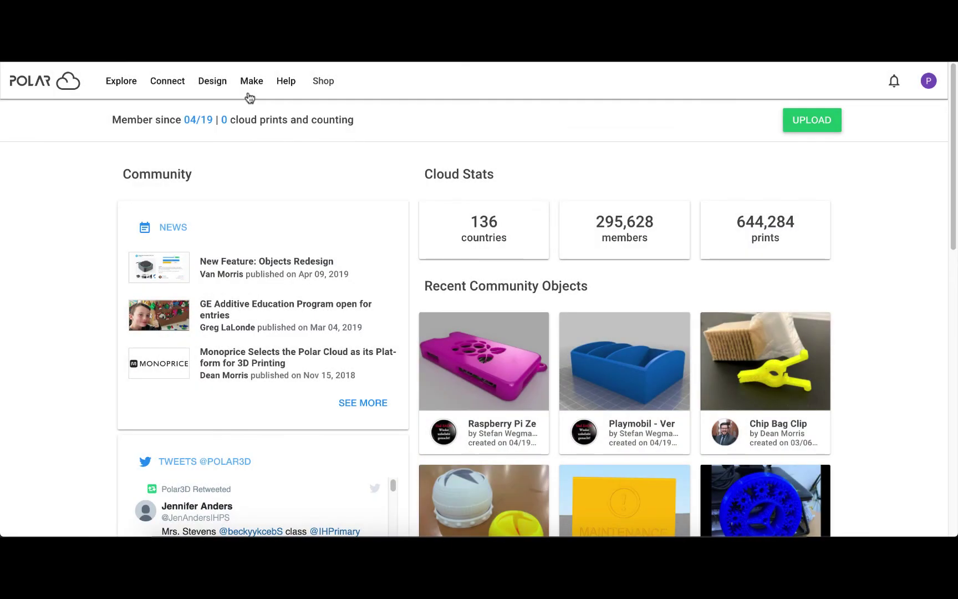
# - Go to the Make section's print jobs and switch to the job requests list
pyautogui.click(249, 90)
pyautogui.click(263, 140)
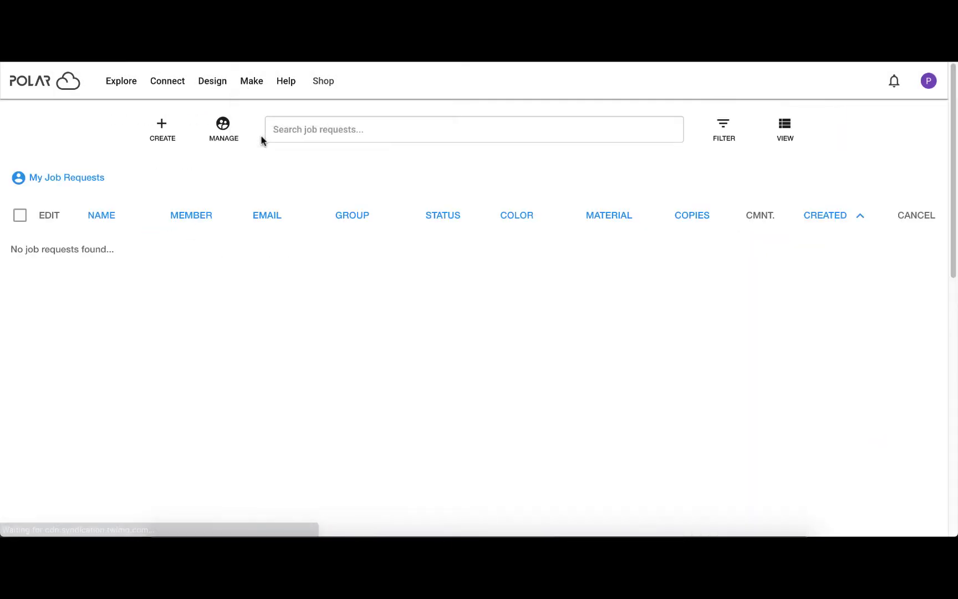
pyautogui.click(223, 147)
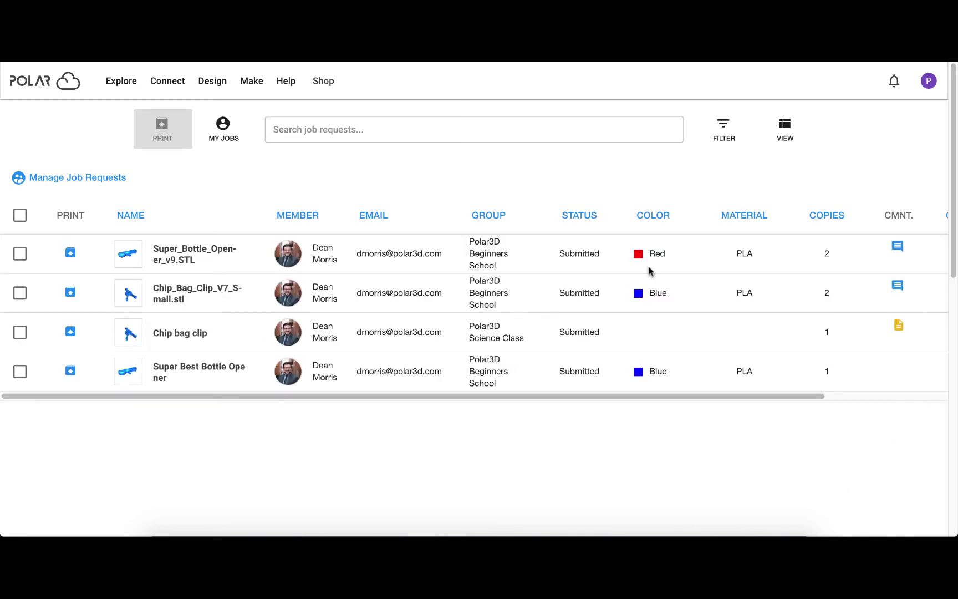
# - Sort the job requests by group after trying colour and material sorts
pyautogui.click(723, 131)
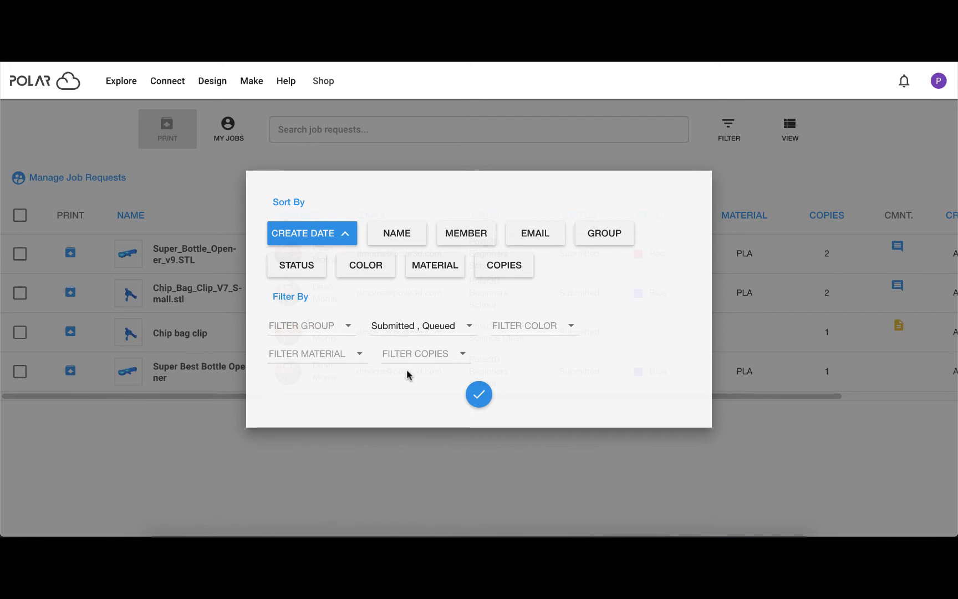
pyautogui.click(368, 272)
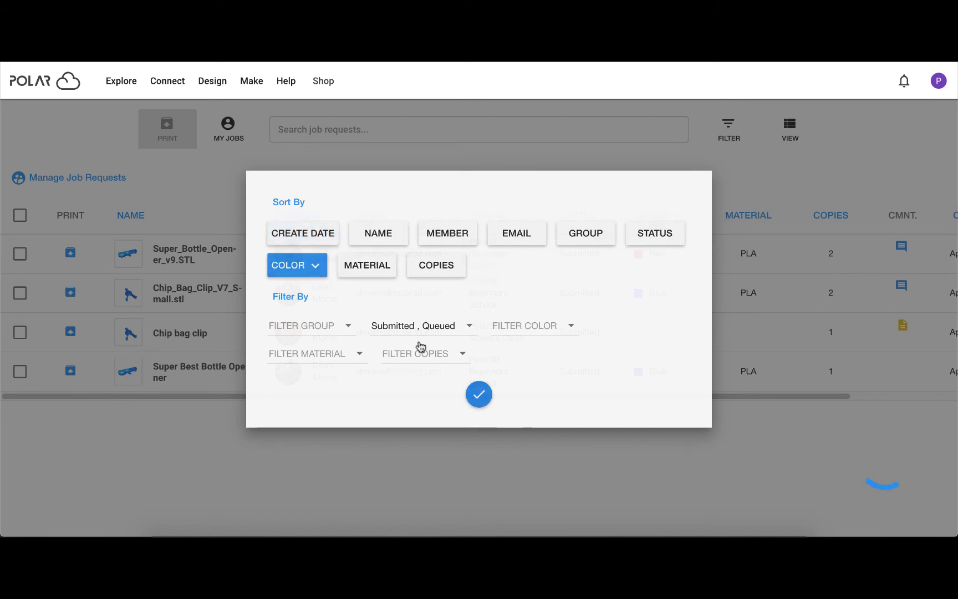
pyautogui.click(376, 280)
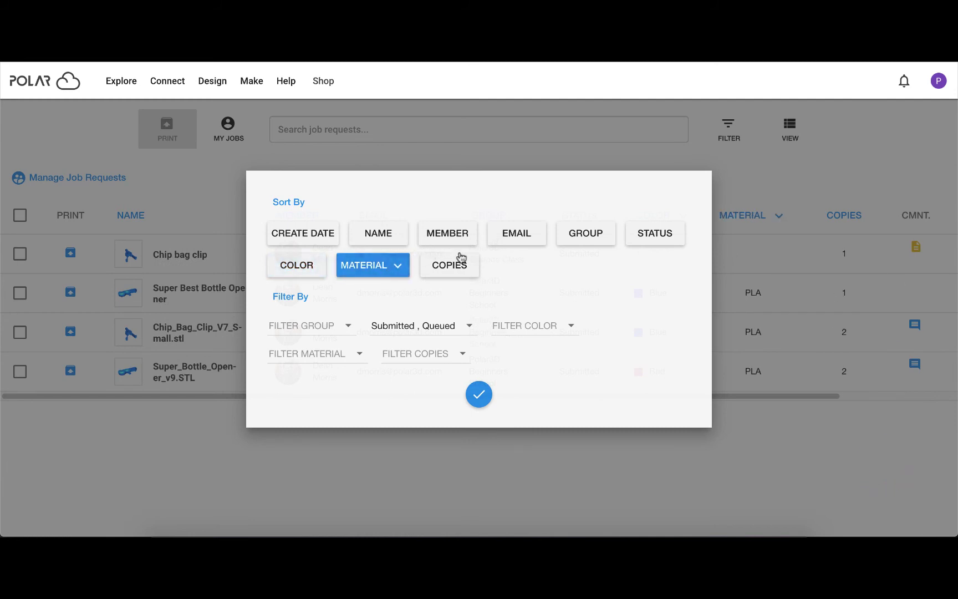
pyautogui.click(567, 243)
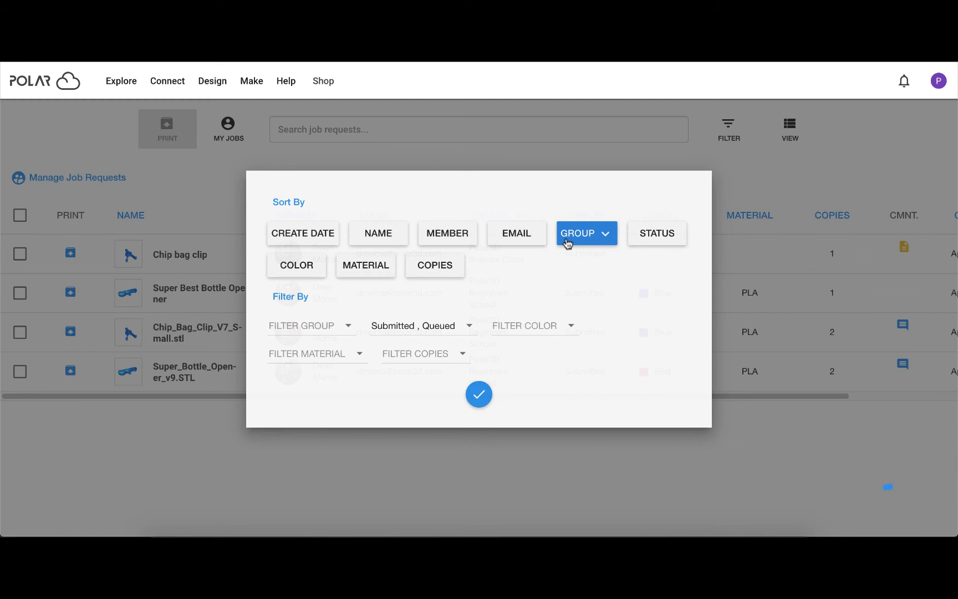
pyautogui.click(479, 395)
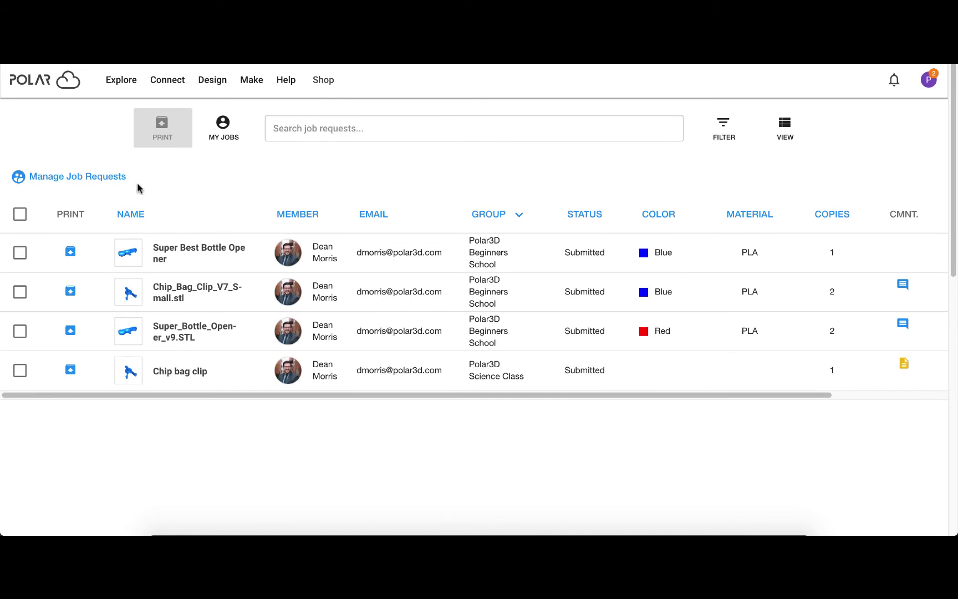
# - Send the Super Best Bottle Opener and Chip_Bag_Clip_V7_Small.stl requests to print and zoom out on the plate
pyautogui.click(20, 253)
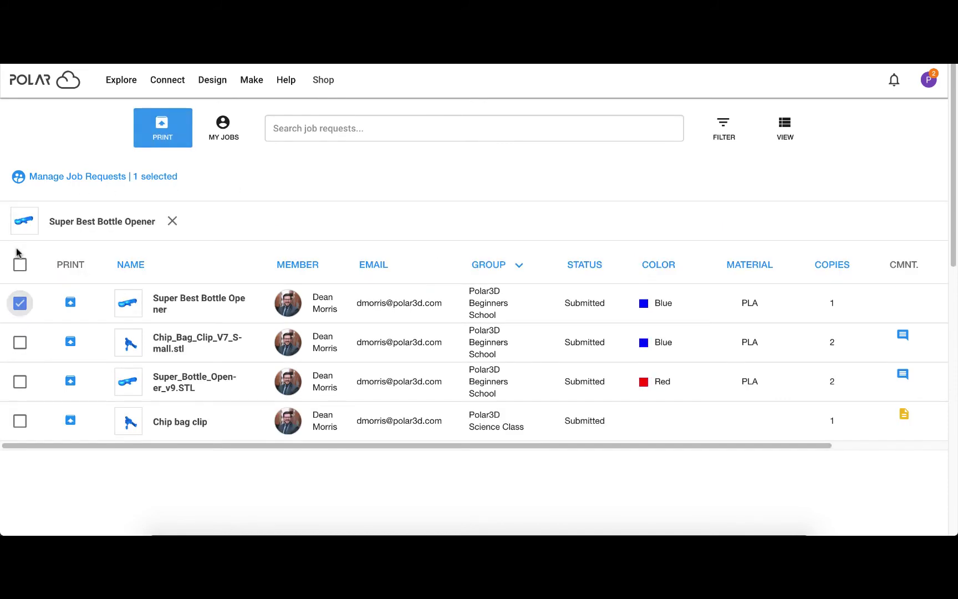
pyautogui.click(19, 344)
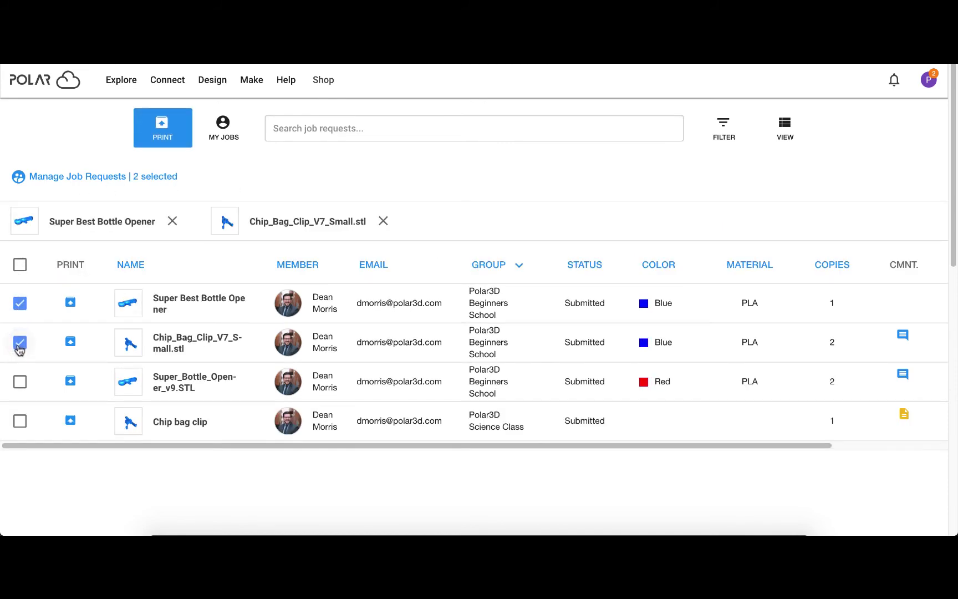
pyautogui.click(173, 142)
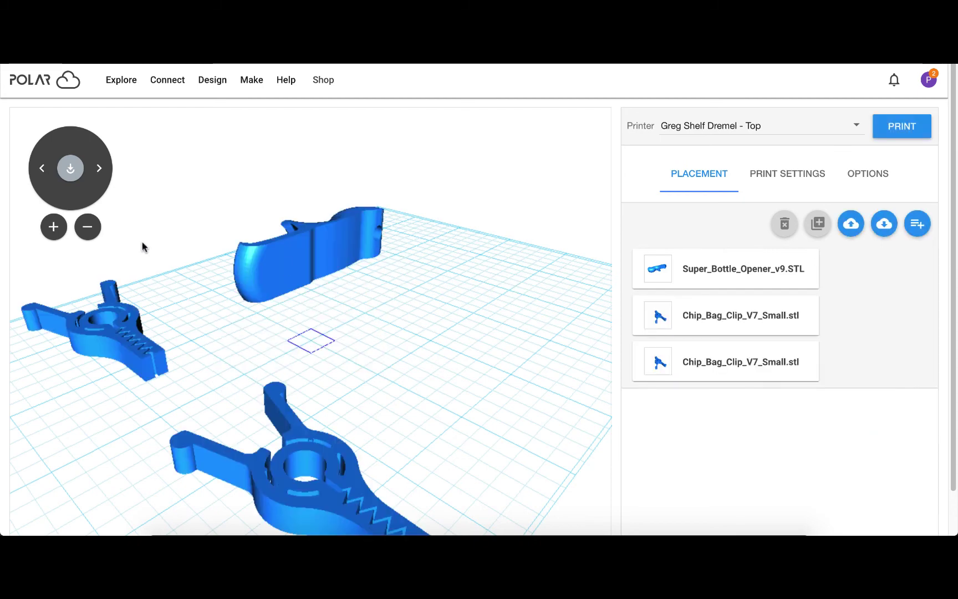
pyautogui.click(88, 228)
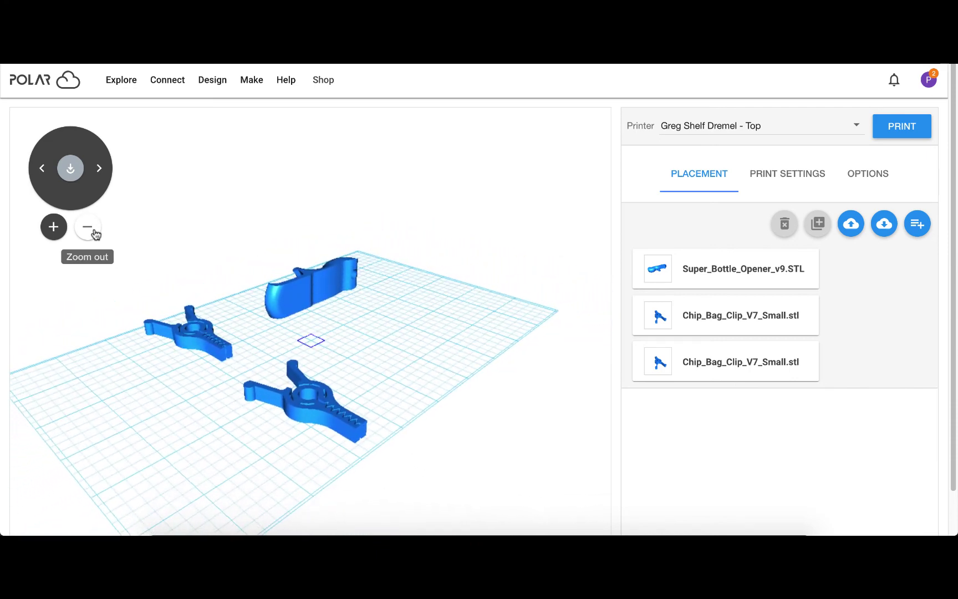
# - Choose the Inventor IIS FF000297 printer and orbit the view to face the build plate
pyautogui.click(790, 122)
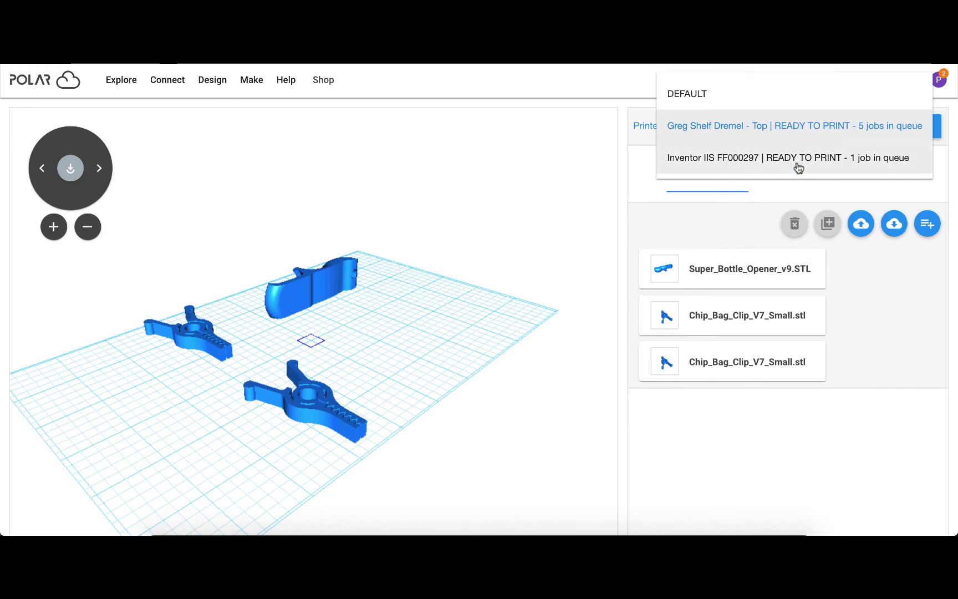
pyautogui.click(807, 160)
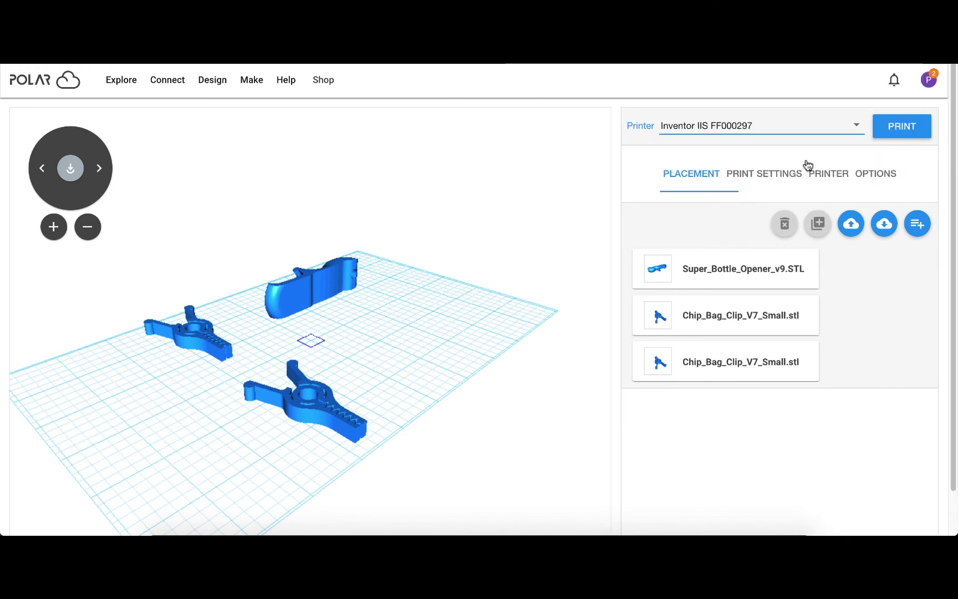
pyautogui.moveTo(416, 344); pyautogui.dragTo(340, 366)
# - Shift the bottle opener left and line up the two chip bag clips side by side
pyautogui.click(359, 294)
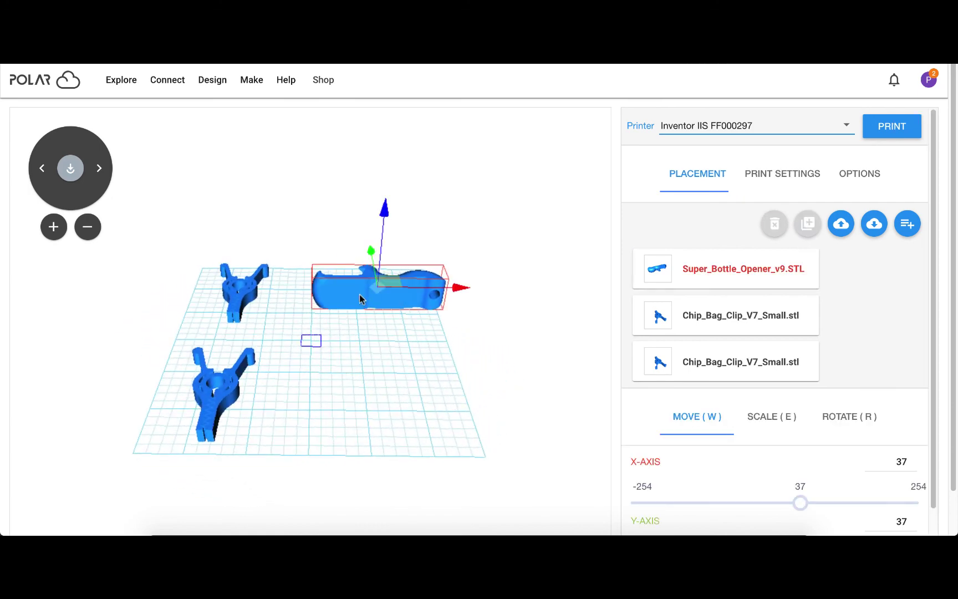
pyautogui.moveTo(399, 289); pyautogui.dragTo(385, 284)
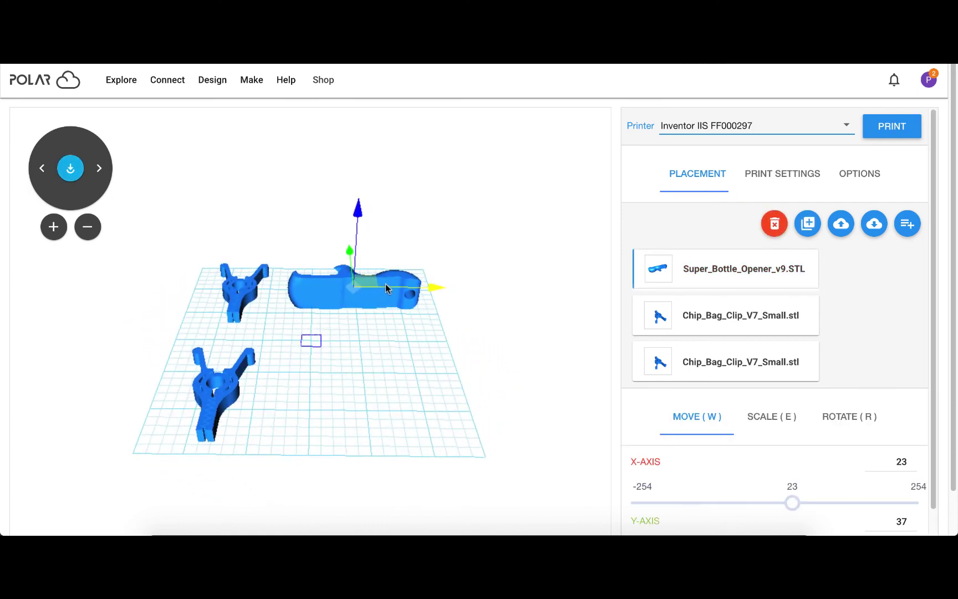
pyautogui.click(225, 355)
pyautogui.moveTo(226, 349); pyautogui.dragTo(402, 381)
pyautogui.click(251, 296)
pyautogui.moveTo(252, 268); pyautogui.dragTo(254, 334)
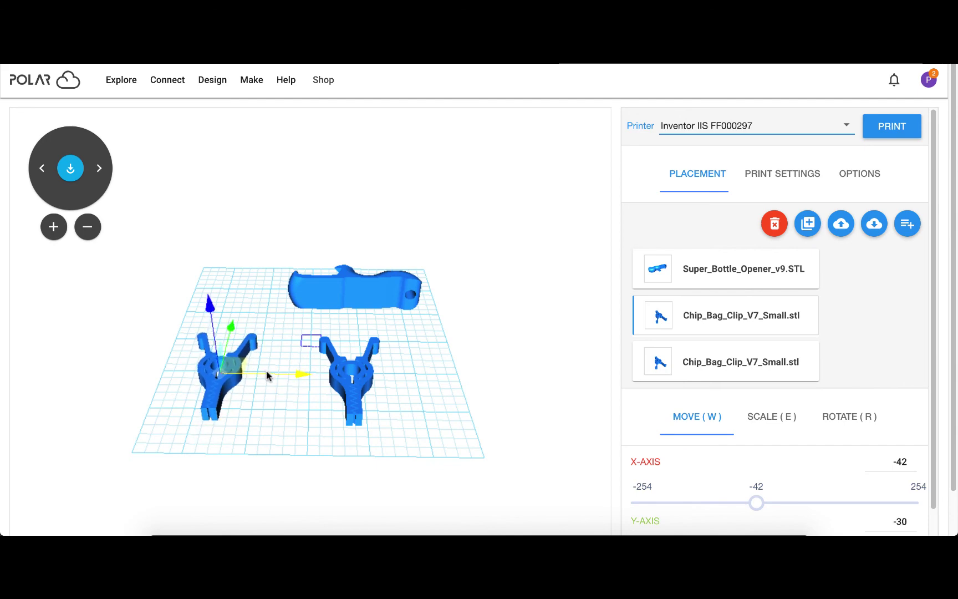
pyautogui.moveTo(266, 375); pyautogui.dragTo(319, 376)
pyautogui.click(366, 372)
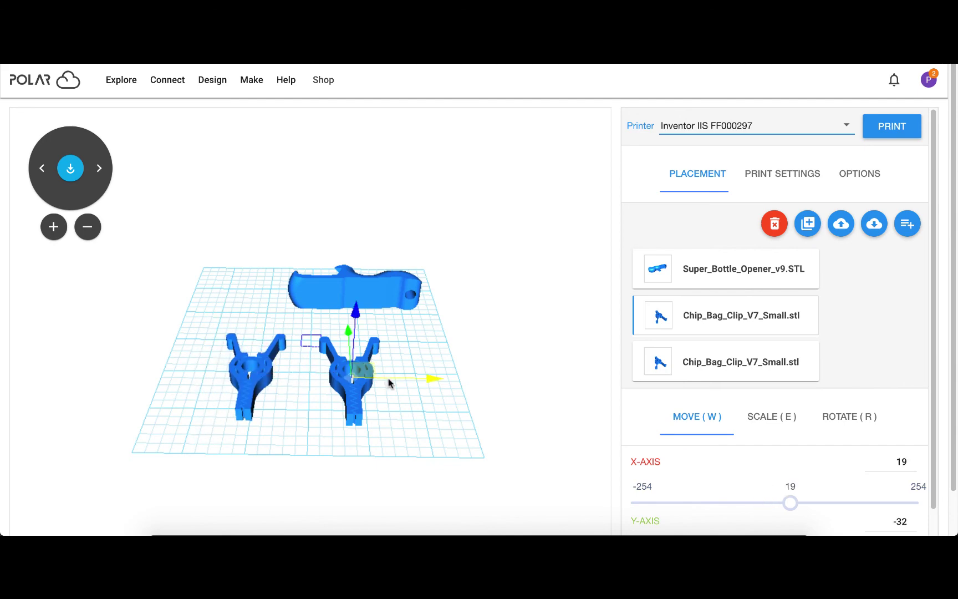
pyautogui.moveTo(390, 382); pyautogui.dragTo(399, 379)
# - Move the bottle opener toward the plate centre, just behind the clips
pyautogui.click(334, 295)
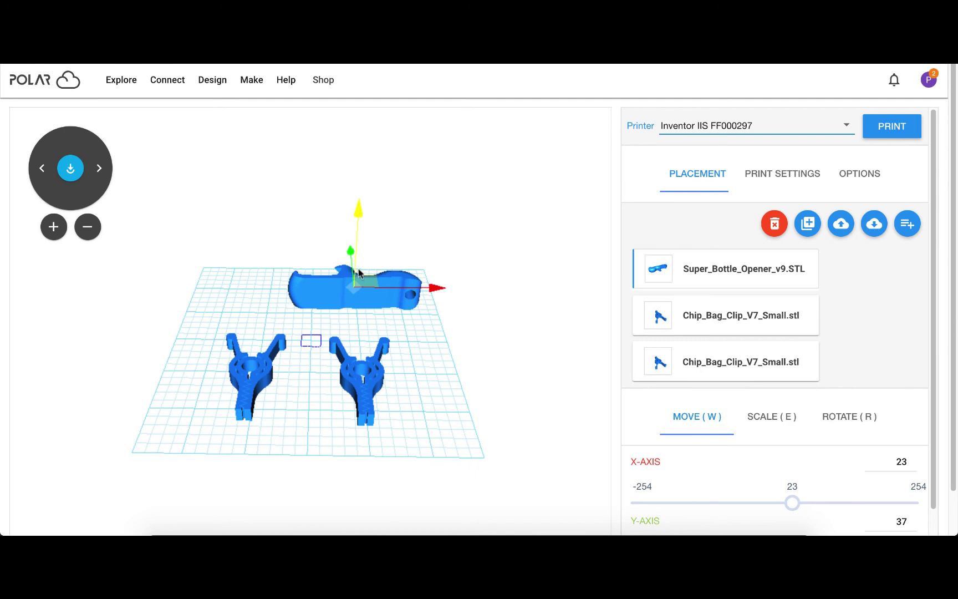
pyautogui.moveTo(390, 292); pyautogui.dragTo(349, 291)
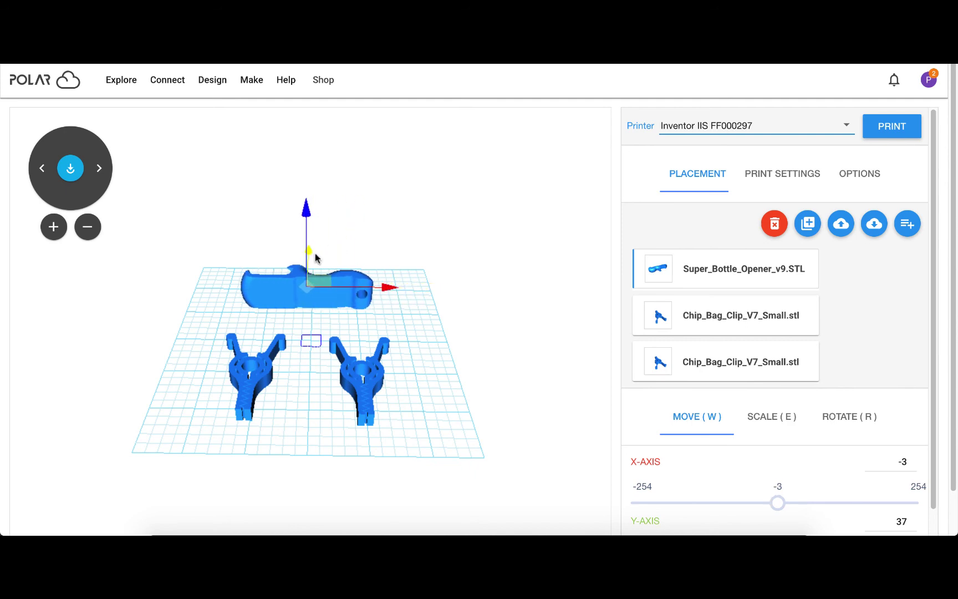
pyautogui.moveTo(315, 257); pyautogui.dragTo(314, 268)
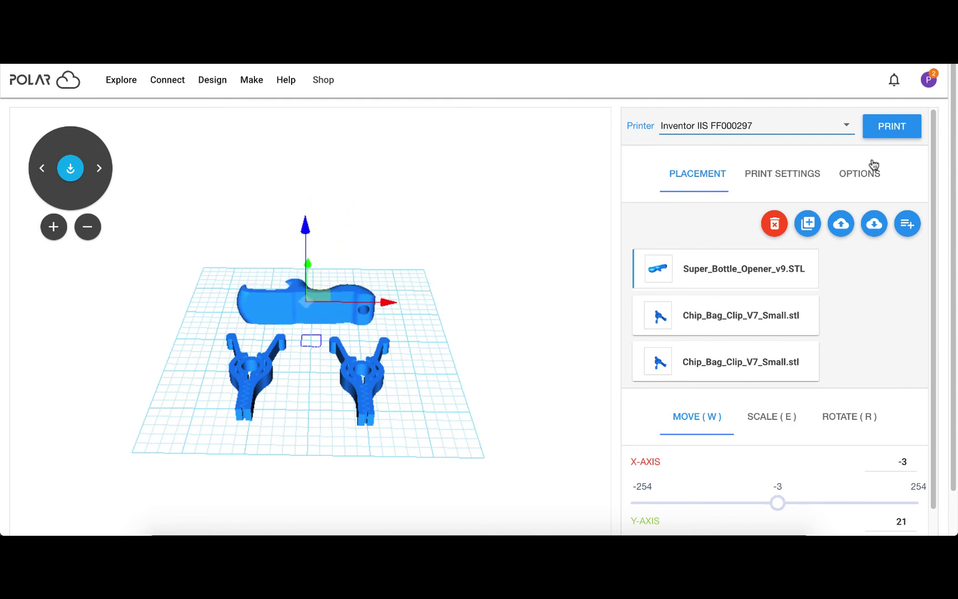